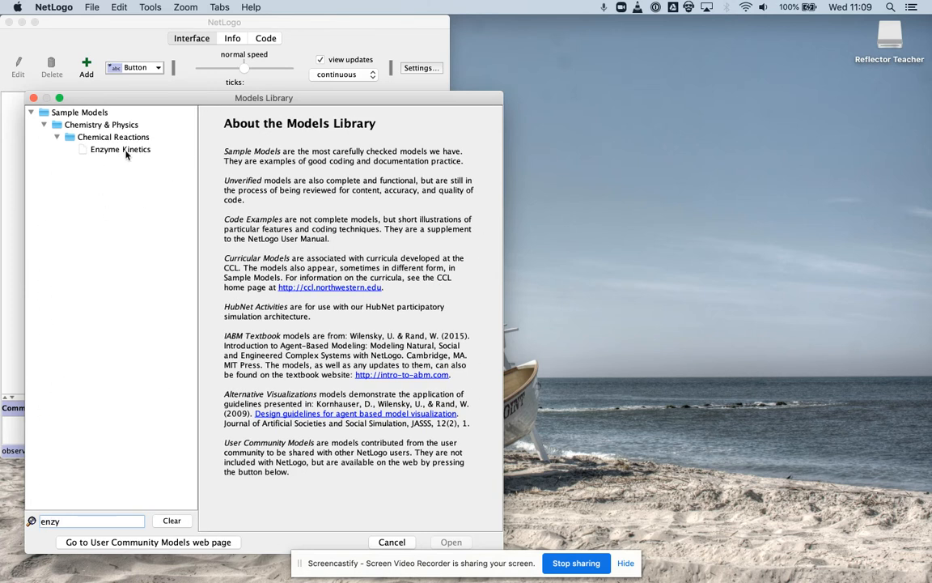
# - Open the Enzyme Kinetics sample model from the Chemical Reactions models and widen its window
pyautogui.click(121, 149)
pyautogui.doubleClick(125, 152)
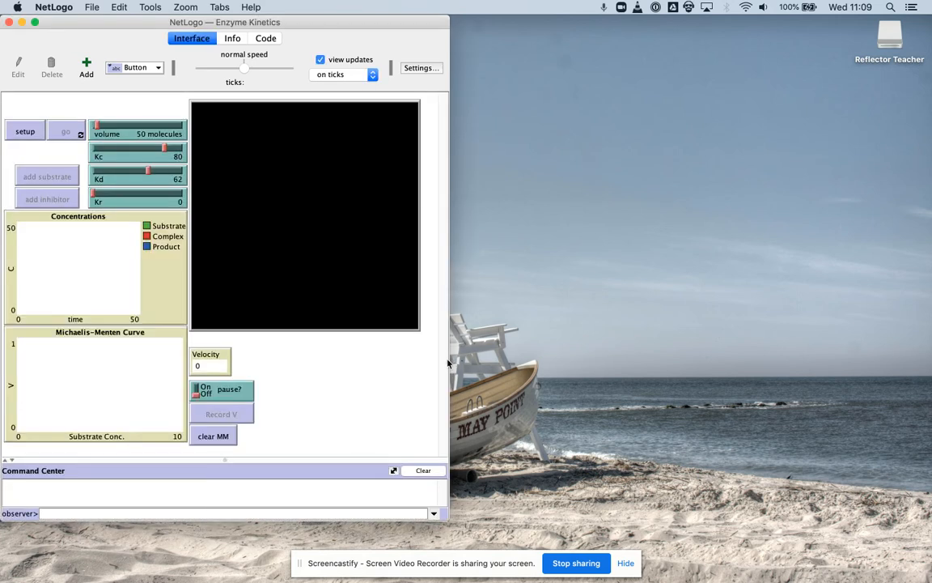
pyautogui.moveTo(450, 361); pyautogui.dragTo(590, 370)
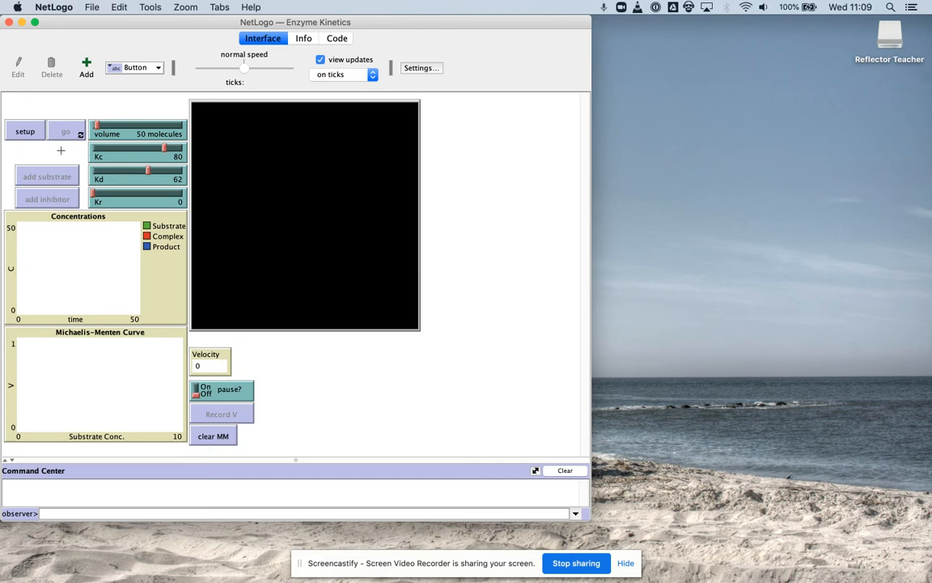
# - Set the volume to 0 molecules and Kr to 10, and initialise the model with these values
pyautogui.click(35, 135)
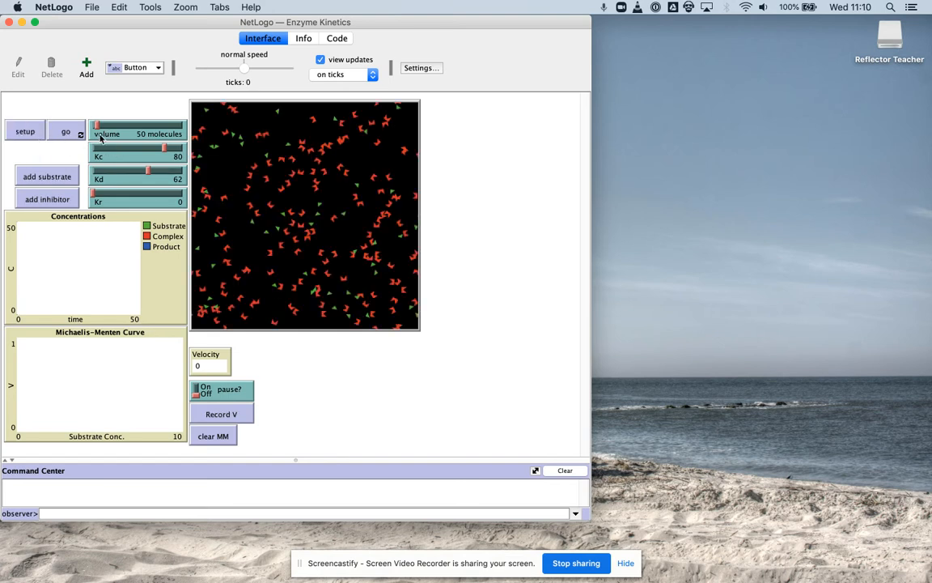
pyautogui.moveTo(94, 123); pyautogui.dragTo(58, 123)
pyautogui.click(103, 195)
pyautogui.moveTo(103, 195); pyautogui.dragTo(100, 197)
pyautogui.click(28, 133)
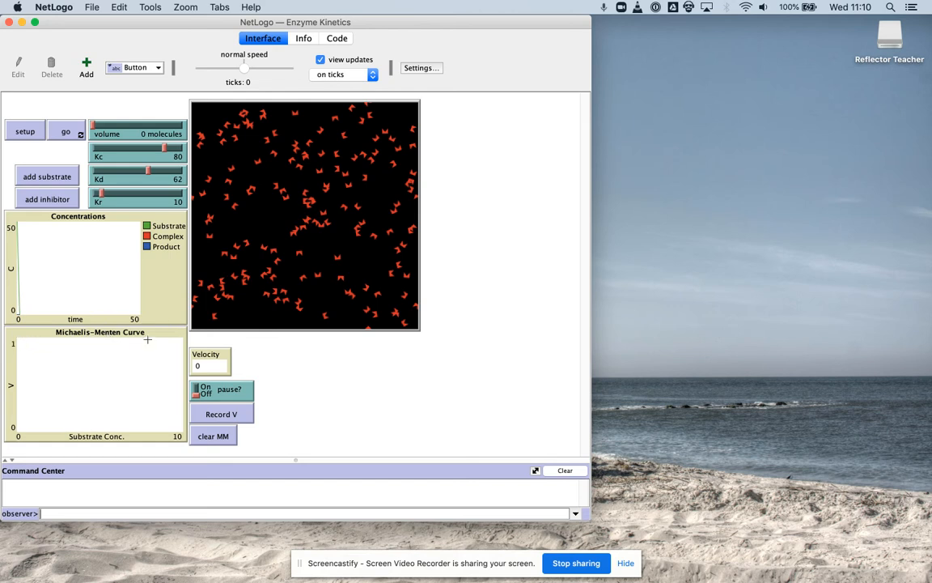
# - Turn the pause option on and run the model with 0 substrate molecules until it pauses
pyautogui.click(197, 394)
pyautogui.click(68, 133)
pyautogui.click(68, 133)
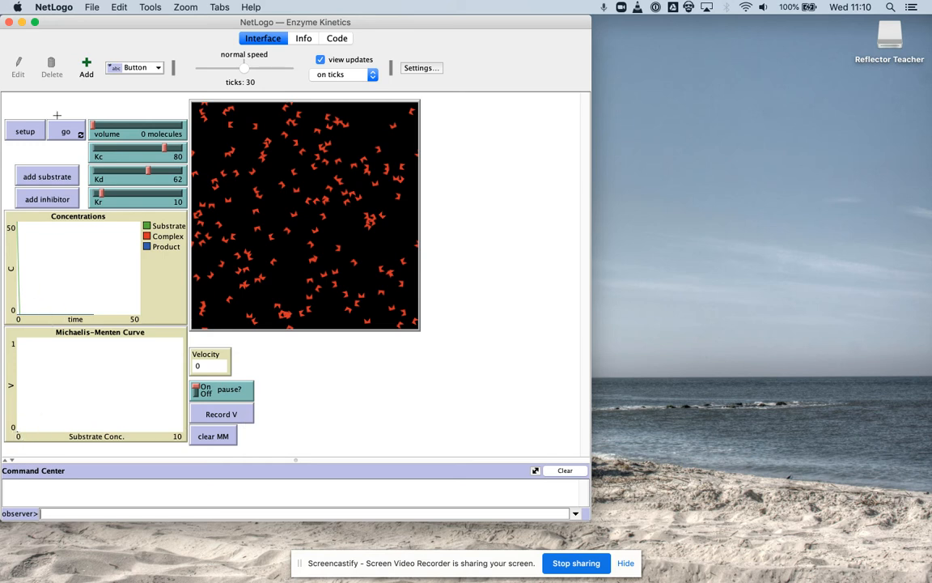
# - Set the volume to 100 molecules, run a freshly set-up trial, and record its velocity on the Michaelis-Menten curve
pyautogui.click(99, 127)
pyautogui.click(98, 127)
pyautogui.moveTo(98, 123)
pyautogui.mouseDown()
pyautogui.moveTo(228, 114)
pyautogui.moveTo(141, 126)
pyautogui.moveTo(93, 110)
pyautogui.moveTo(98, 117)
pyautogui.mouseUp()
pyautogui.click(25, 130)
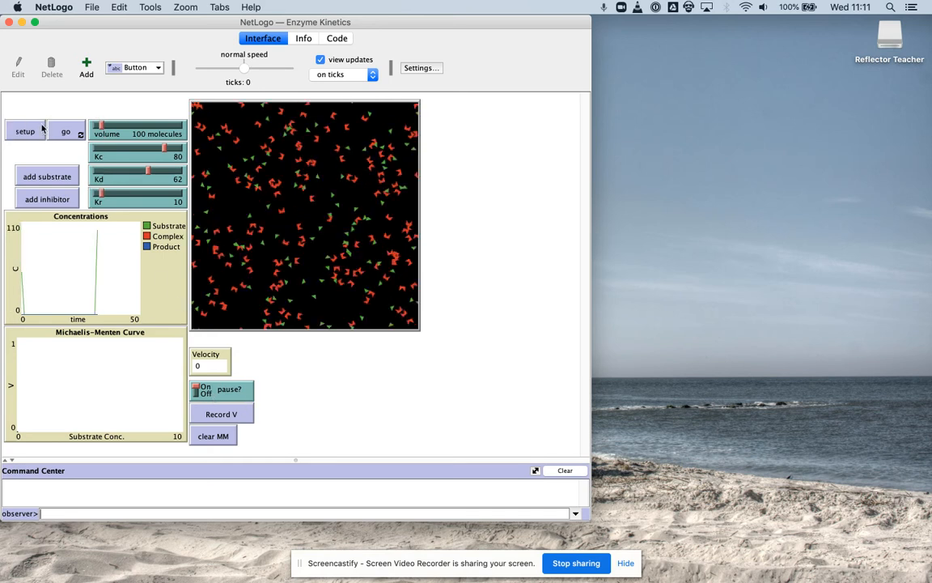
pyautogui.click(59, 132)
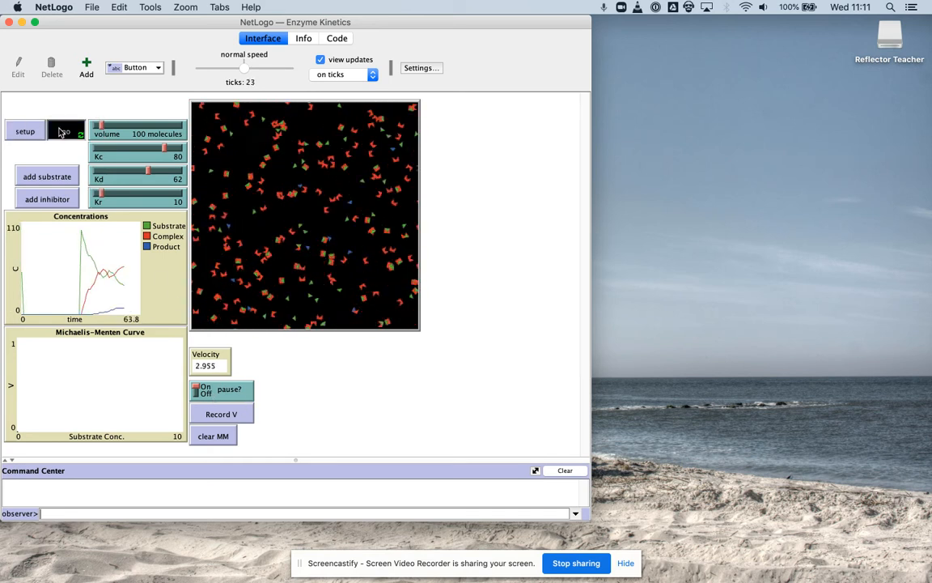
pyautogui.click(220, 413)
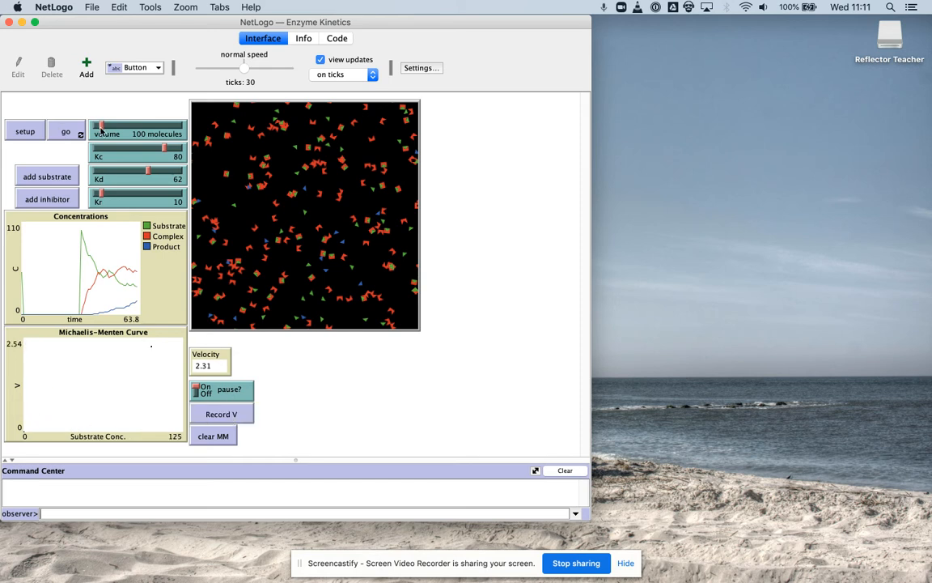
# - Set the volume to 200 molecules, run a freshly set-up trial, and record its velocity
pyautogui.moveTo(101, 128); pyautogui.dragTo(109, 128)
pyautogui.click(23, 126)
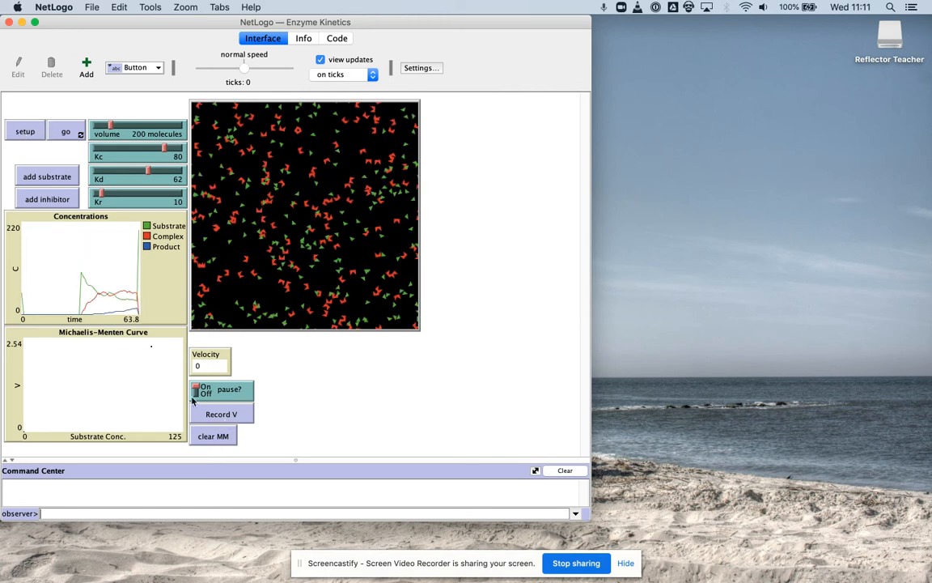
pyautogui.click(69, 136)
pyautogui.click(205, 411)
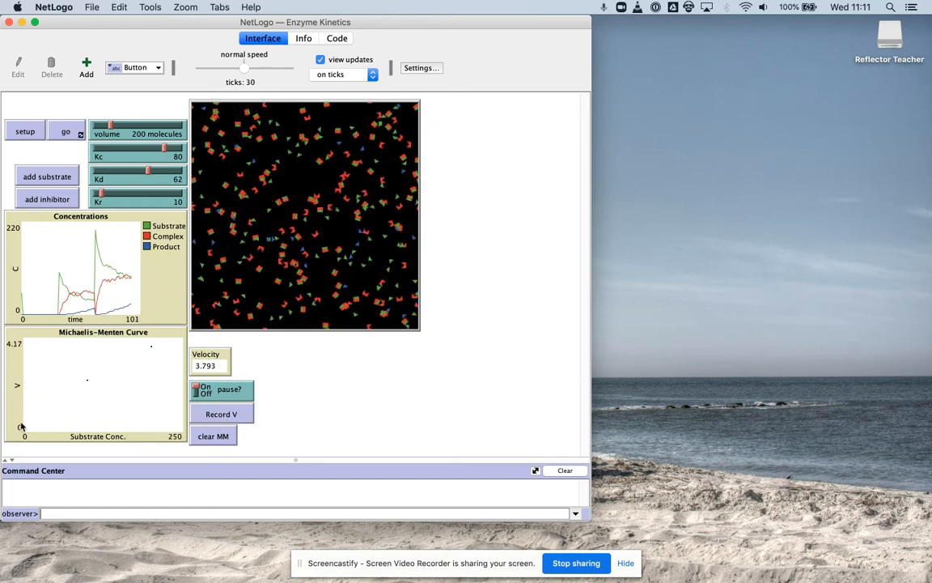
# - Set the volume to 300 molecules, run a freshly set-up trial, and record its velocity
pyautogui.moveTo(112, 127); pyautogui.dragTo(119, 127)
pyautogui.click(25, 131)
pyautogui.click(65, 131)
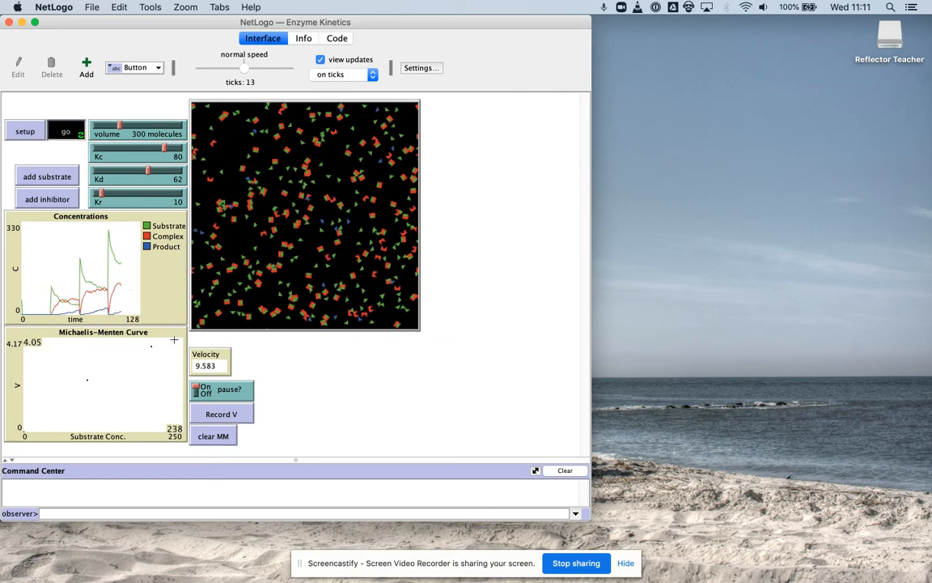
pyautogui.click(212, 414)
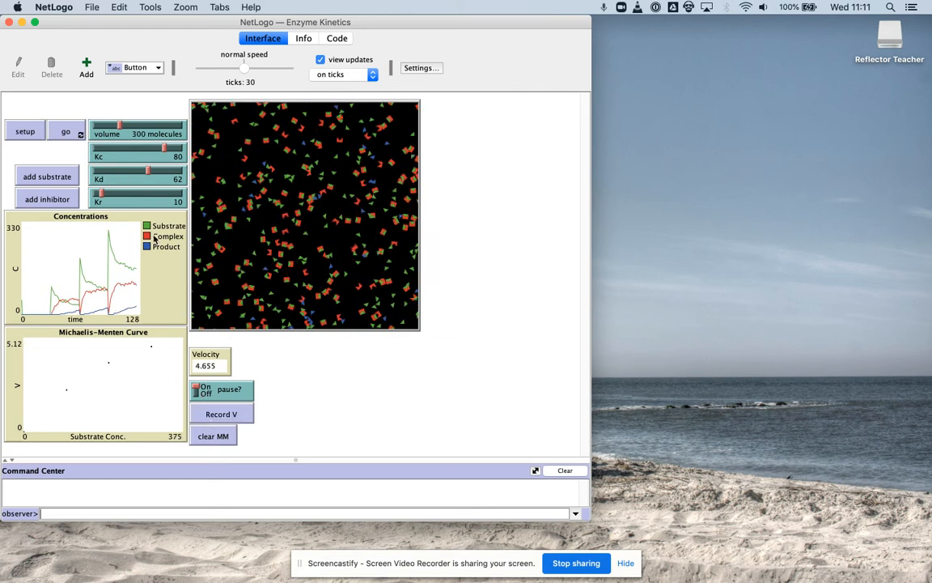
# - Set the volume to 700 molecules, run a freshly set-up trial, and record its velocity
pyautogui.moveTo(120, 126); pyautogui.dragTo(154, 126)
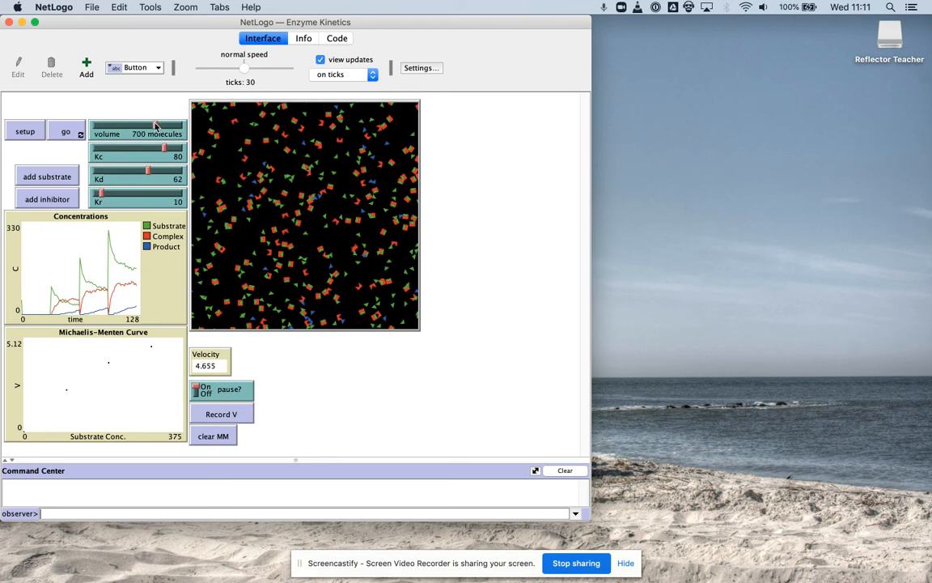
pyautogui.click(25, 131)
pyautogui.click(65, 131)
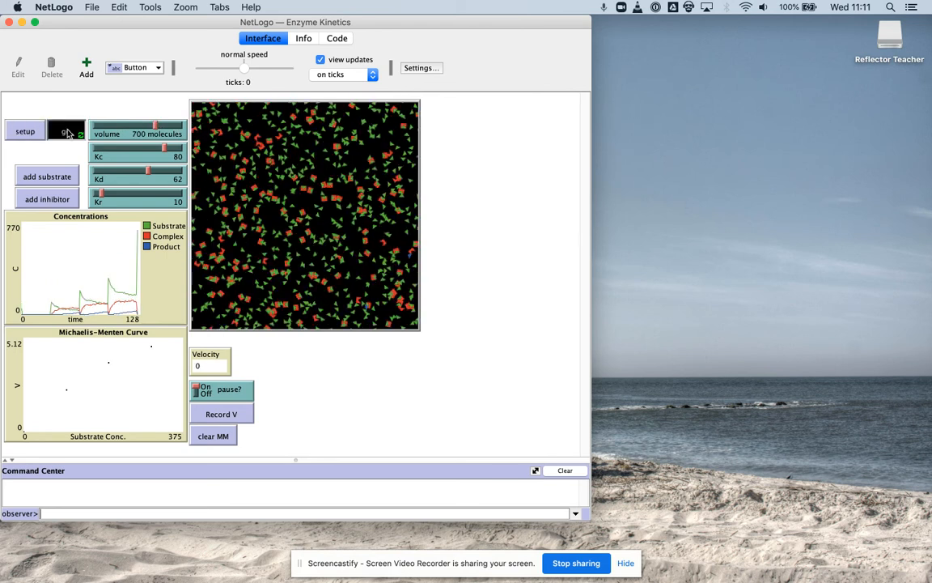
pyautogui.click(219, 414)
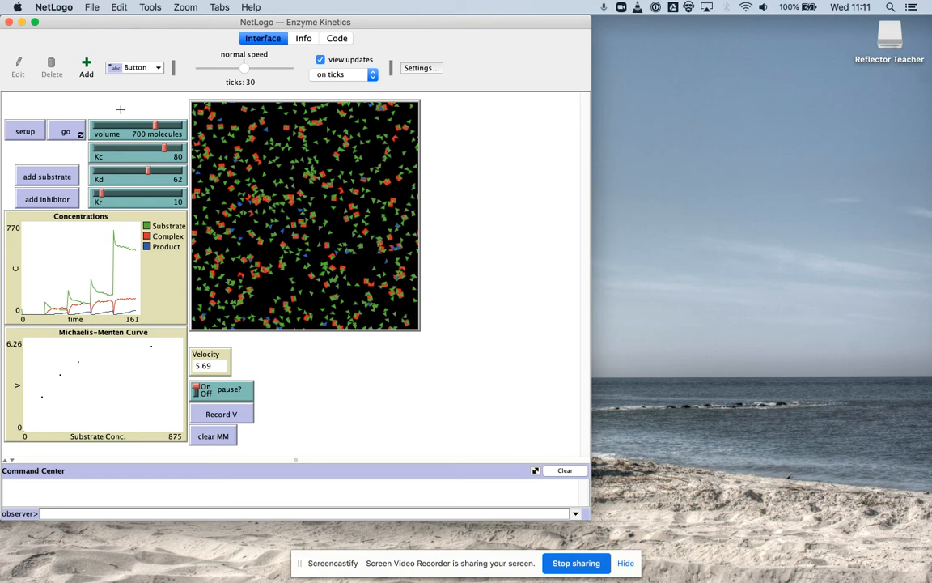
# - Set up and run the 700-molecule trial two more times without recording the velocity
pyautogui.click(26, 132)
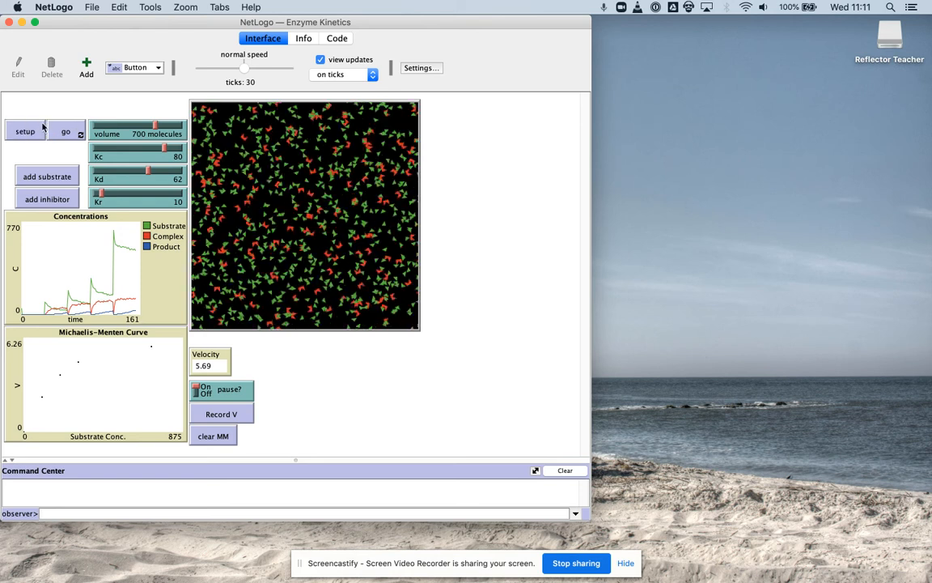
pyautogui.click(57, 131)
pyautogui.click(54, 132)
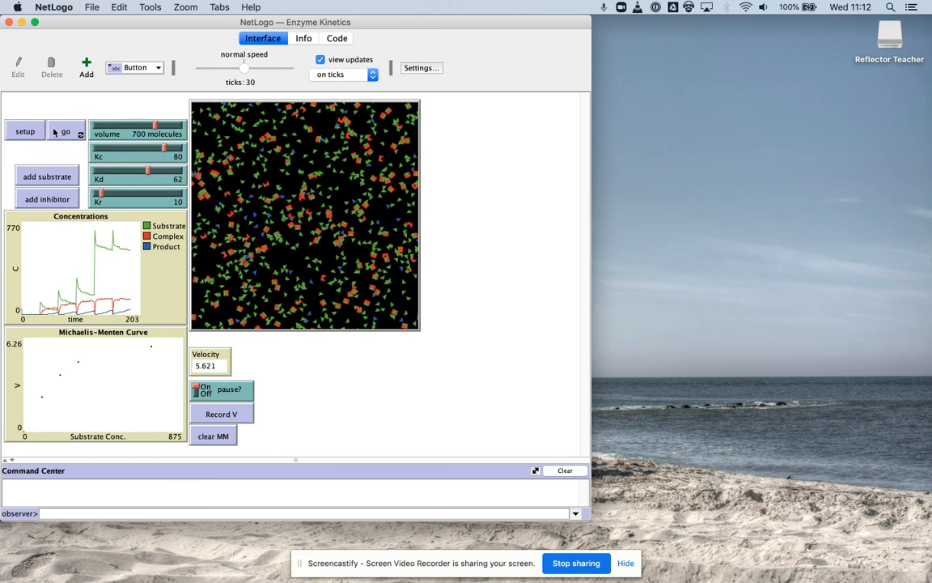
pyautogui.click(26, 131)
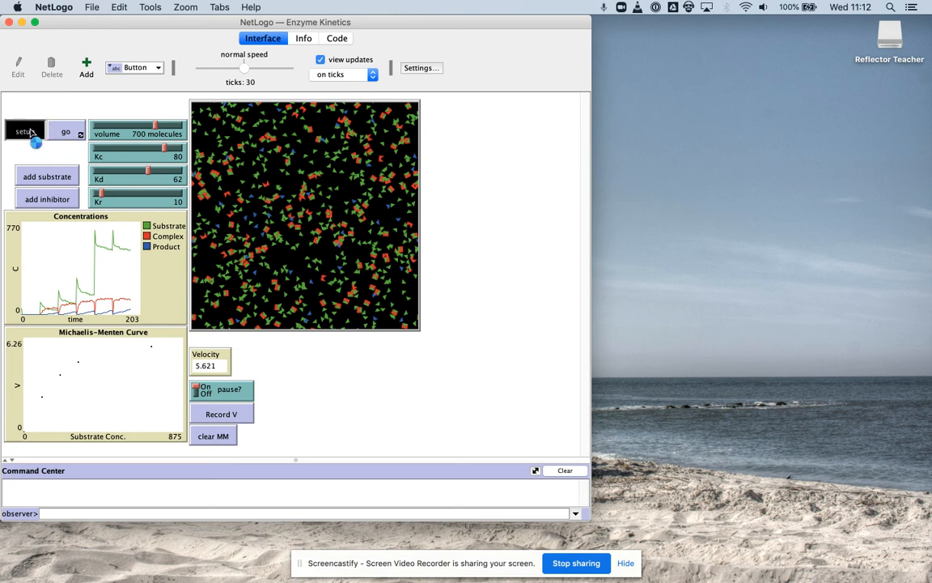
pyautogui.click(56, 132)
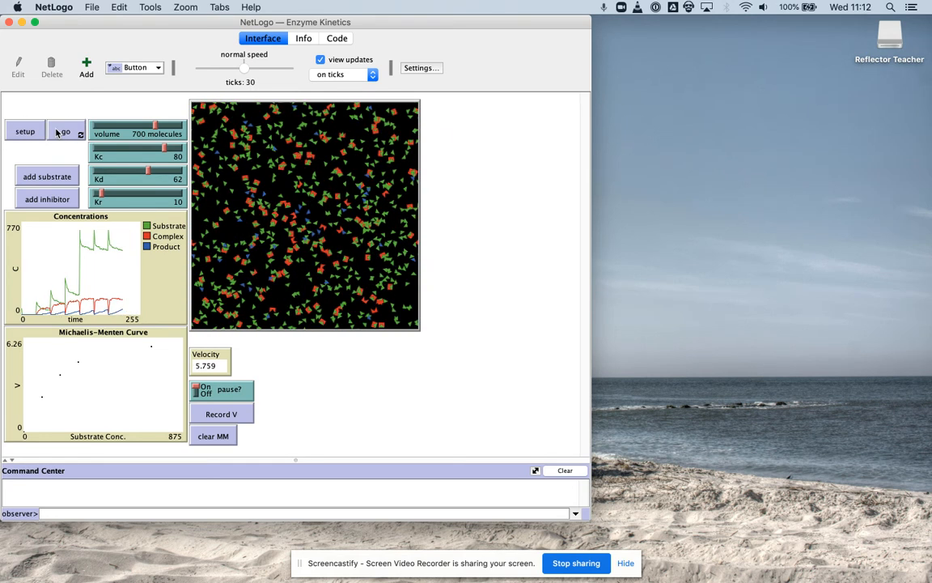
# - Repeat the 700-molecule trial twice from a fresh setup and record the velocity of each run
pyautogui.click(25, 130)
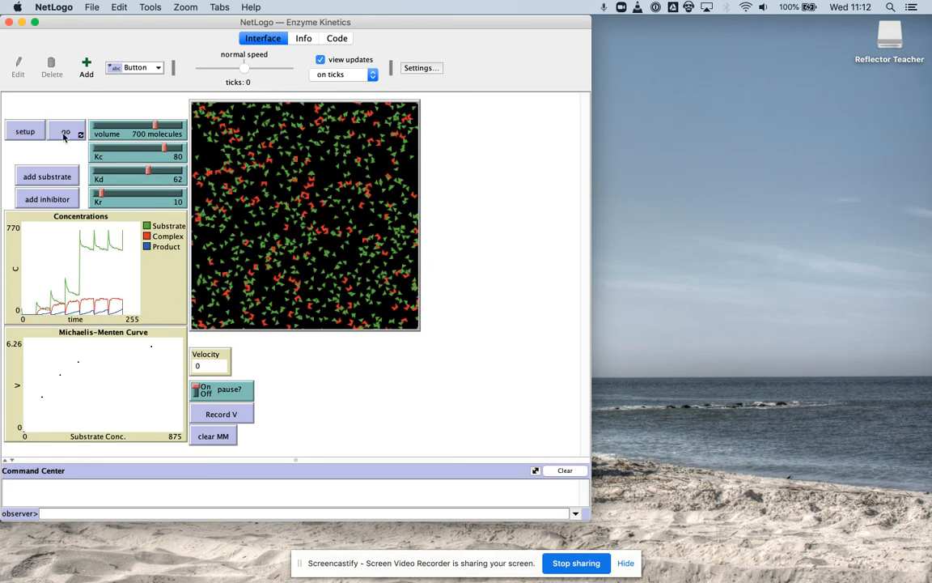
pyautogui.click(64, 133)
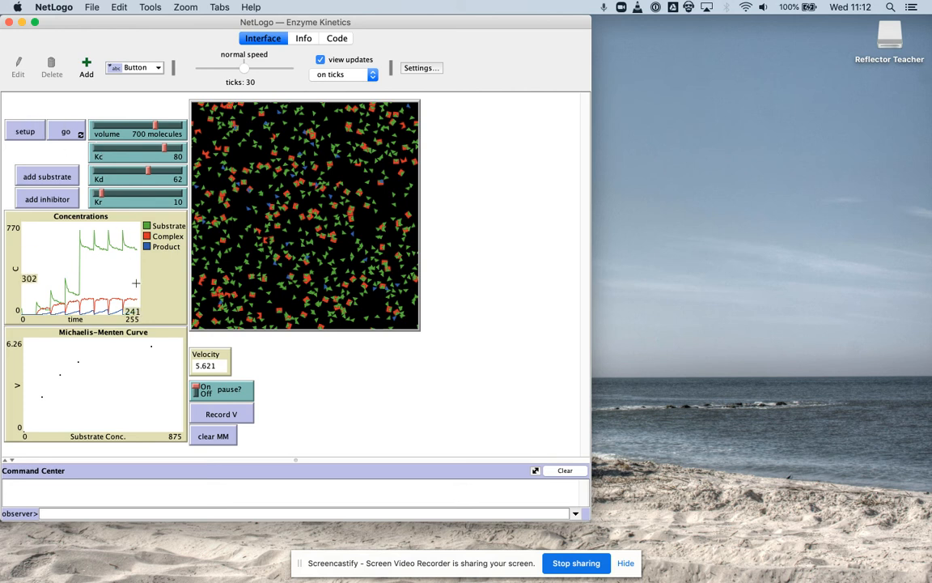
pyautogui.click(25, 131)
pyautogui.click(60, 132)
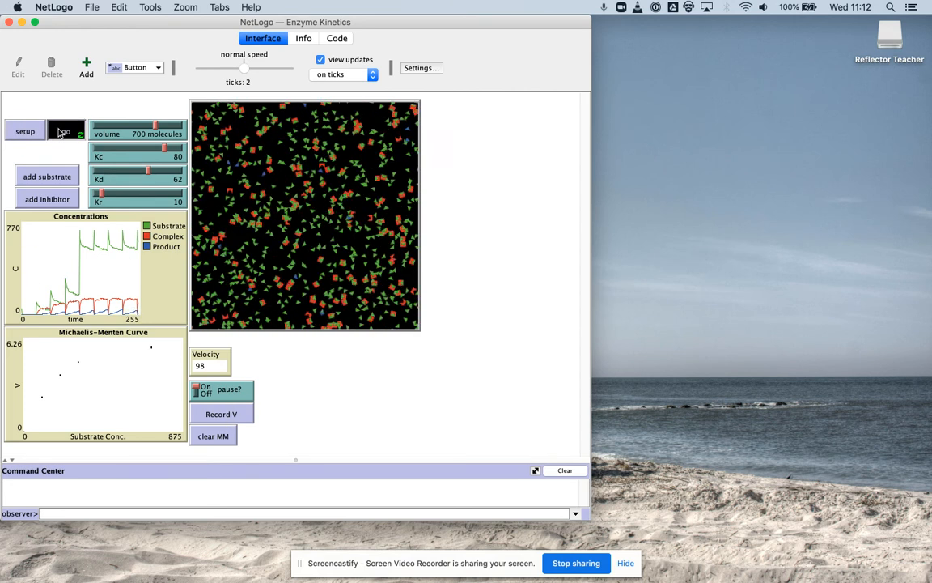
pyautogui.click(226, 417)
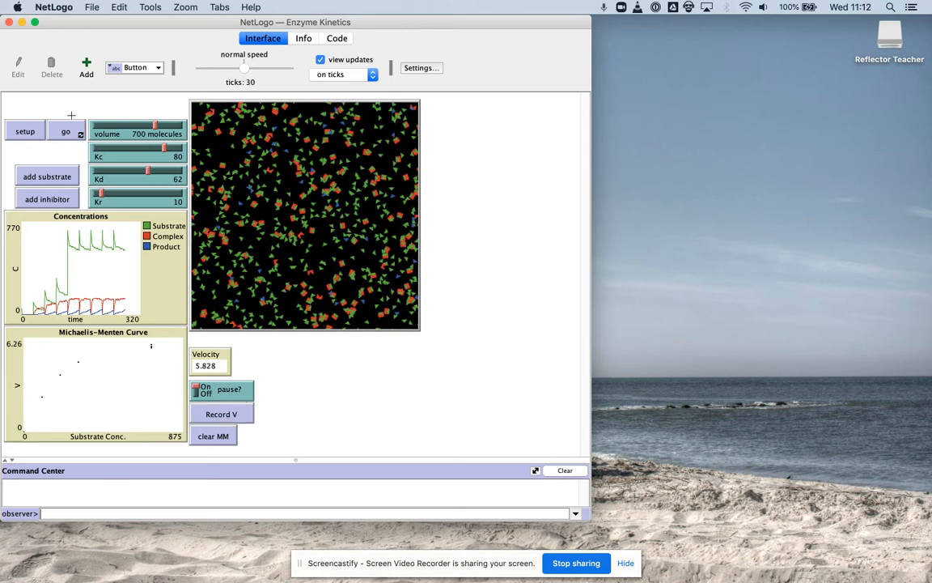
# - Export the Michaelis-Menten Curve plot to the Desktop as Enzyme Kinetics plot.csv
pyautogui.click(89, 7)
pyautogui.moveTo(129, 144)
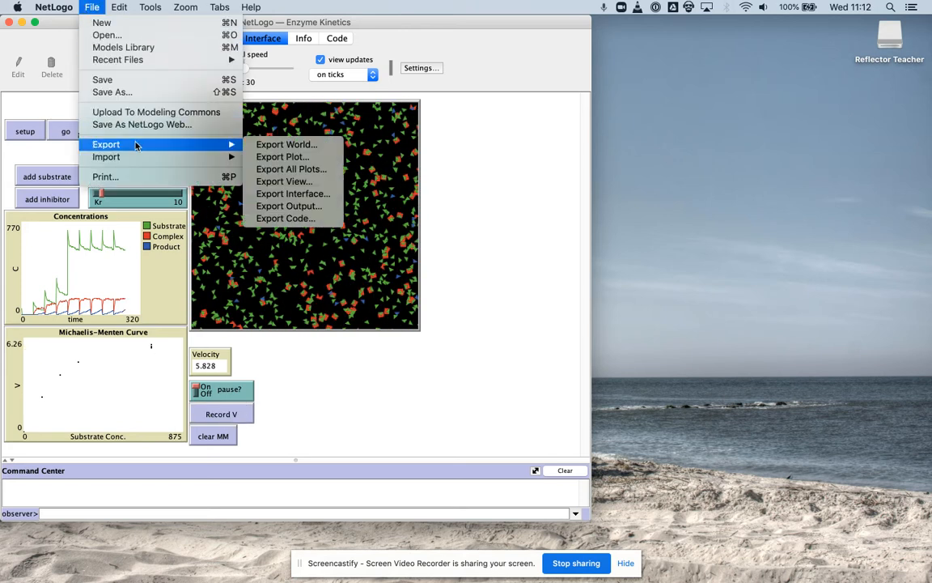
pyautogui.click(275, 158)
pyautogui.click(312, 267)
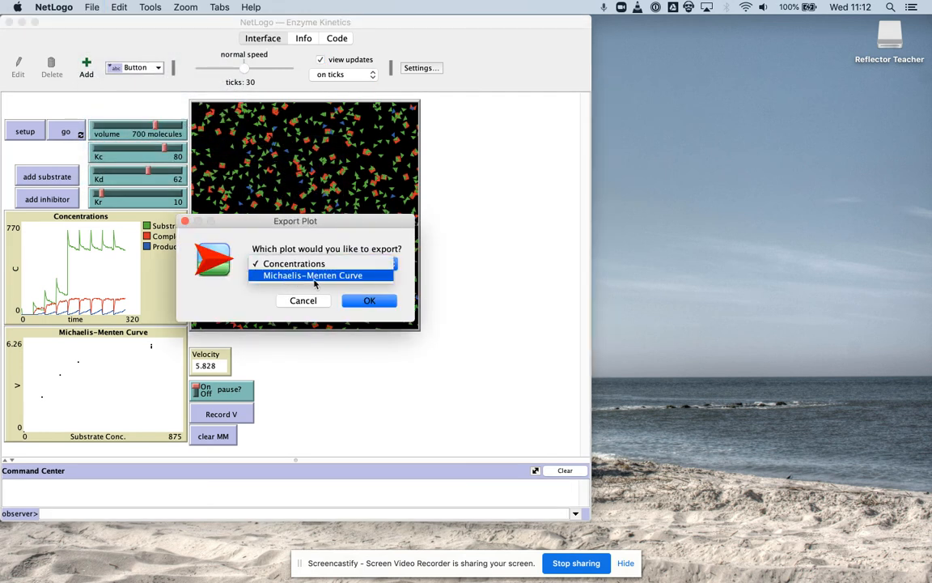
pyautogui.click(315, 276)
pyautogui.click(369, 301)
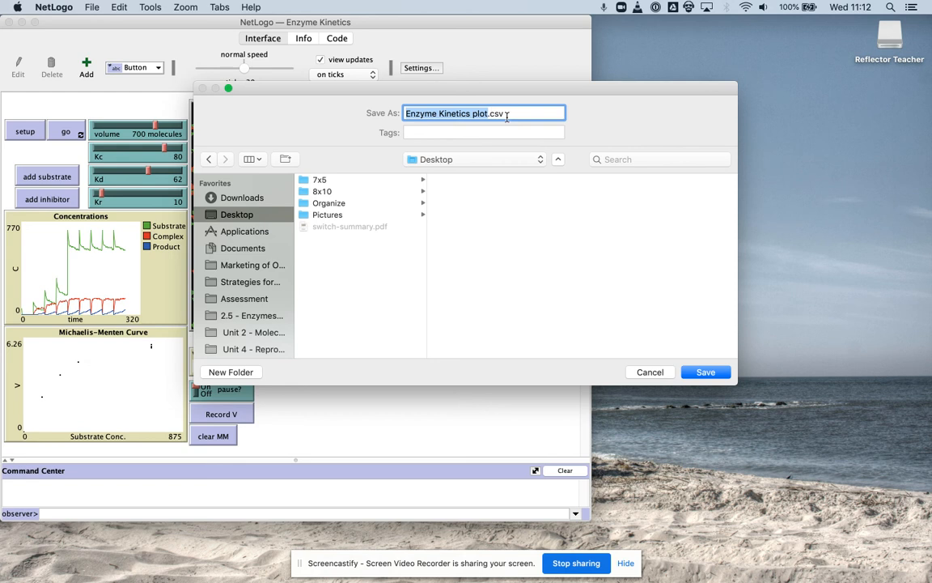
pyautogui.click(703, 372)
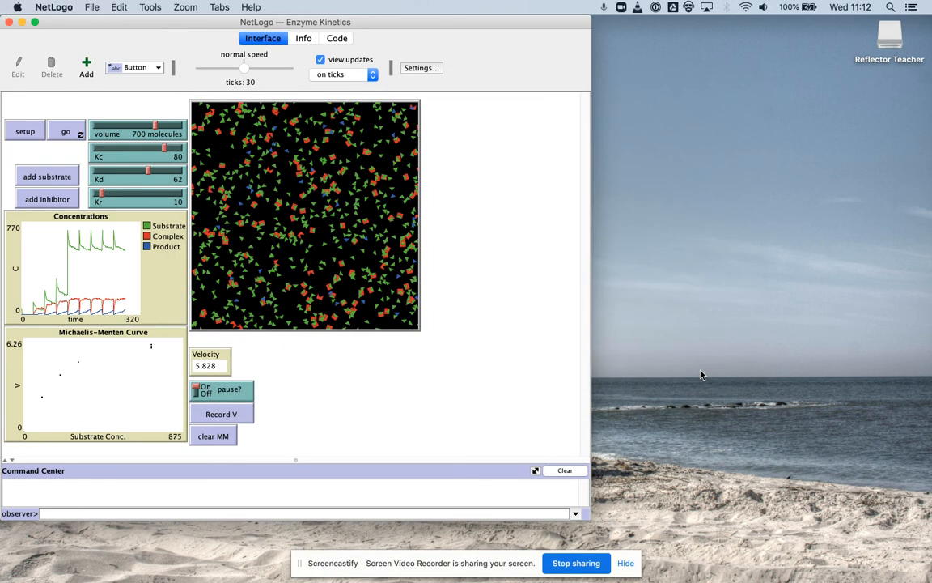
# - Open Enzyme Kinetics plot.csv from the Desktop in Microsoft Excel and narrow its window to sit beside the NetLogo model
pyautogui.click(891, 95)
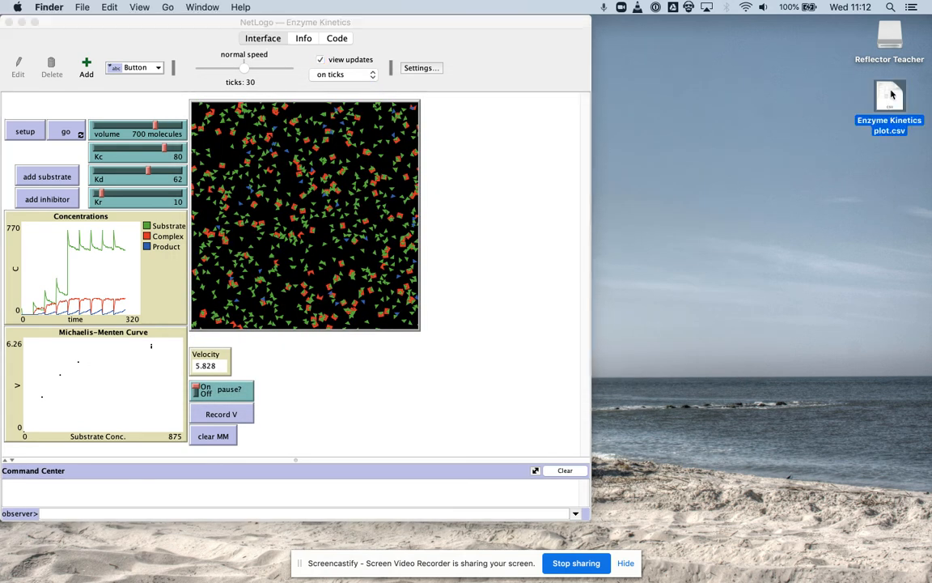
pyautogui.rightClick(891, 95)
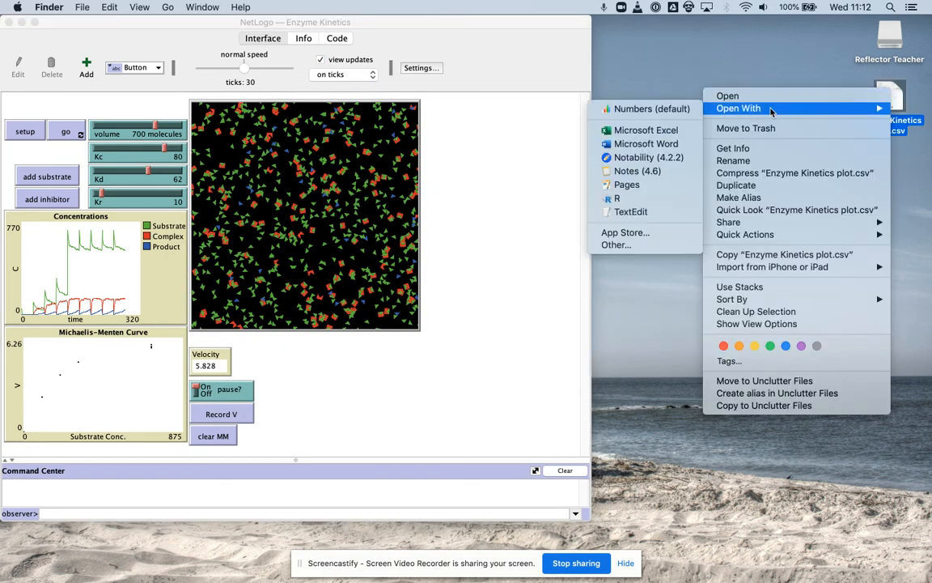
pyautogui.click(648, 131)
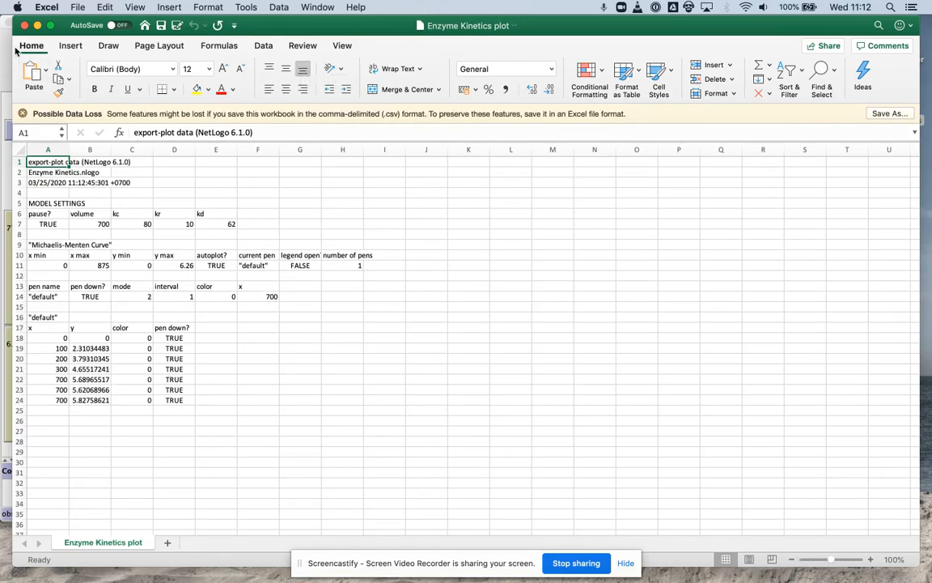
pyautogui.moveTo(15, 50); pyautogui.dragTo(531, 50)
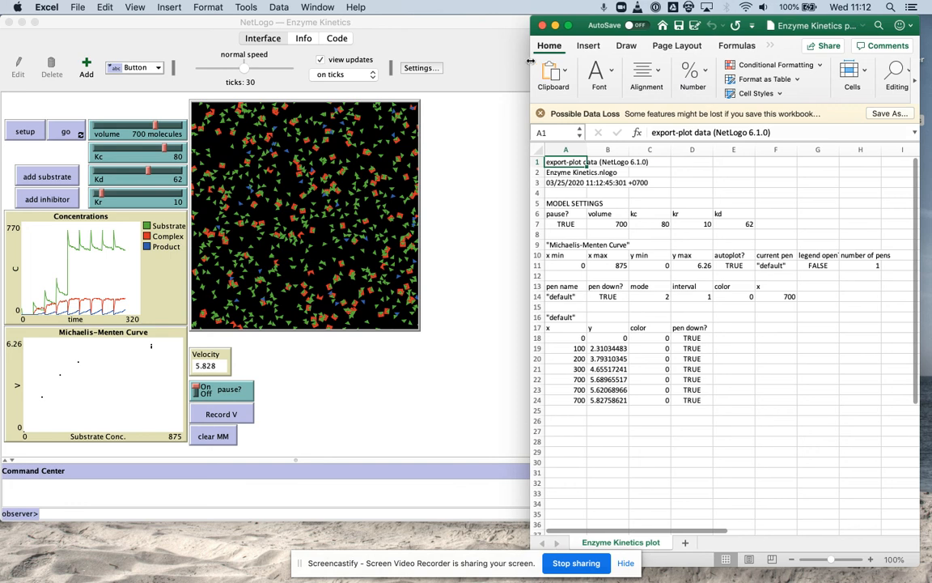
# - Highlight the recorded trial data in cells A19:D24 for review
pyautogui.click(559, 358)
pyautogui.click(564, 348)
pyautogui.moveTo(564, 348); pyautogui.dragTo(691, 403)
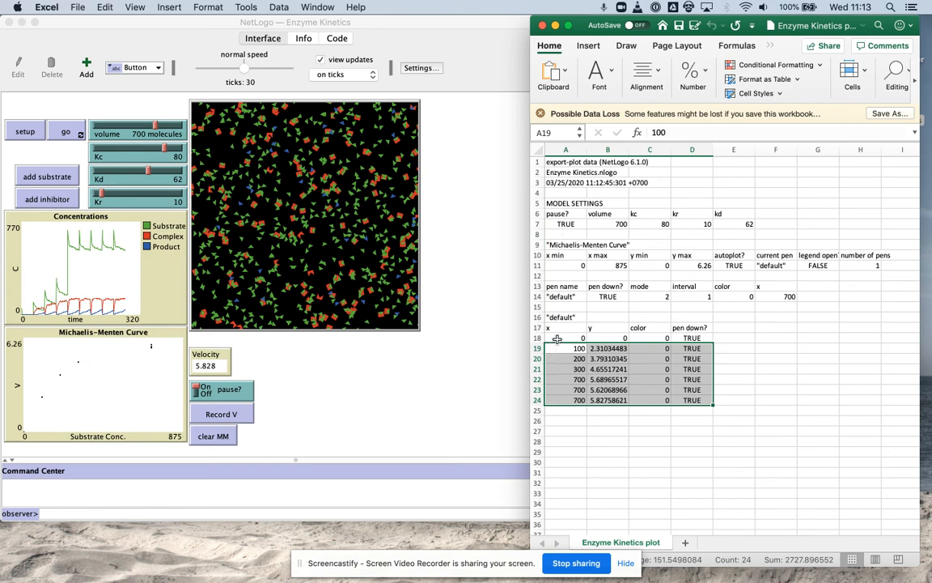
pyautogui.hotkey('ctrl', 'Down')
# - Change the x column header in cell A17 to "x - Substrate"
pyautogui.click(557, 327)
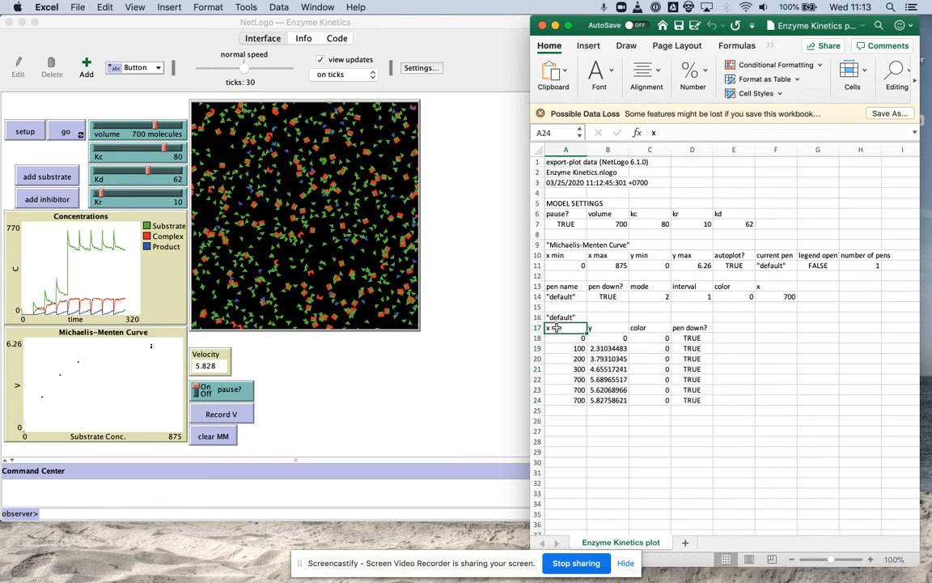
pyautogui.click(664, 132)
pyautogui.write('- Substrate')
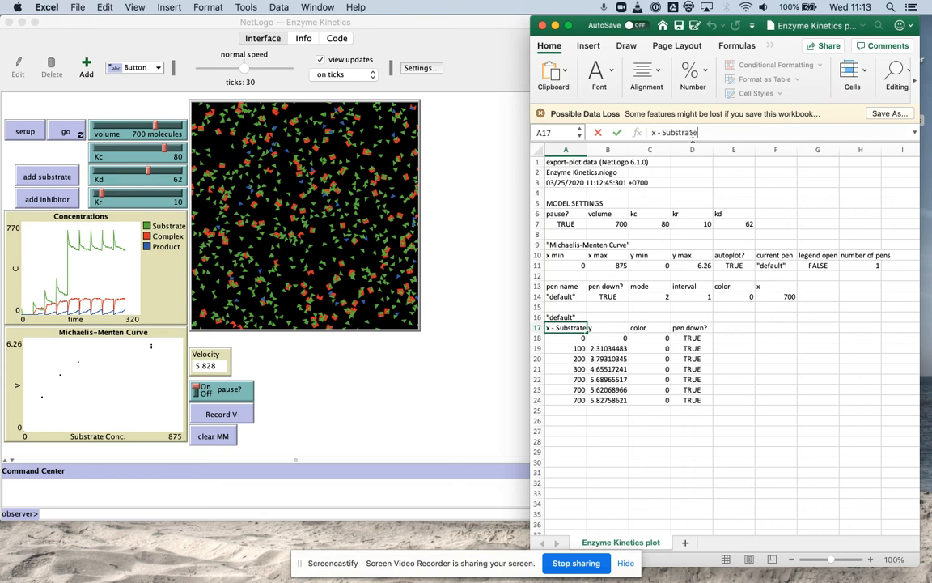
pyautogui.press('Tab')
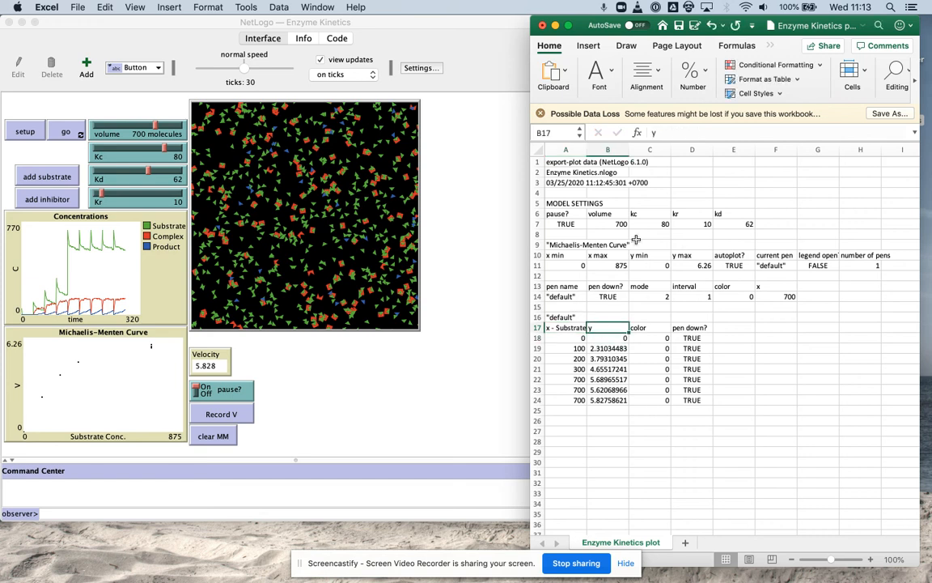
# - Change the y column header in cell B17 to "y - Veloccit"
pyautogui.click(689, 133)
pyautogui.write('- Veloci')
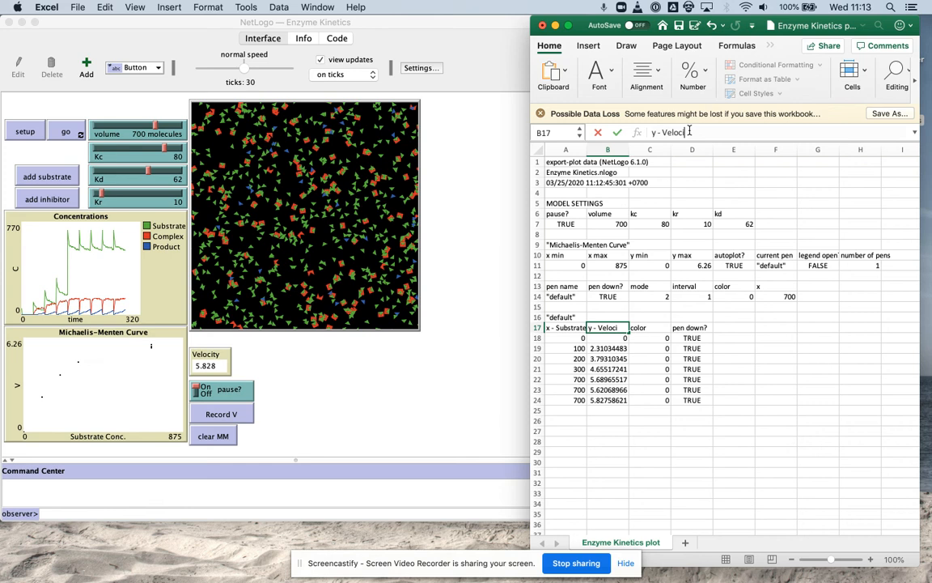
pyautogui.press('BackSpace')
pyautogui.press('BackSpace')
pyautogui.press('BackSpace')
pyautogui.press('BackSpace')
pyautogui.write('loccit')
pyautogui.click(600, 413)
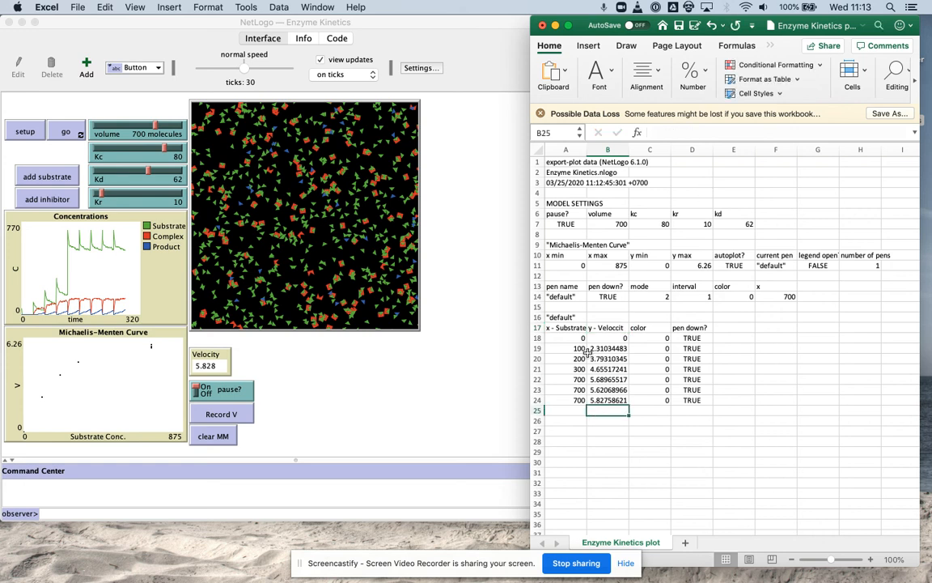